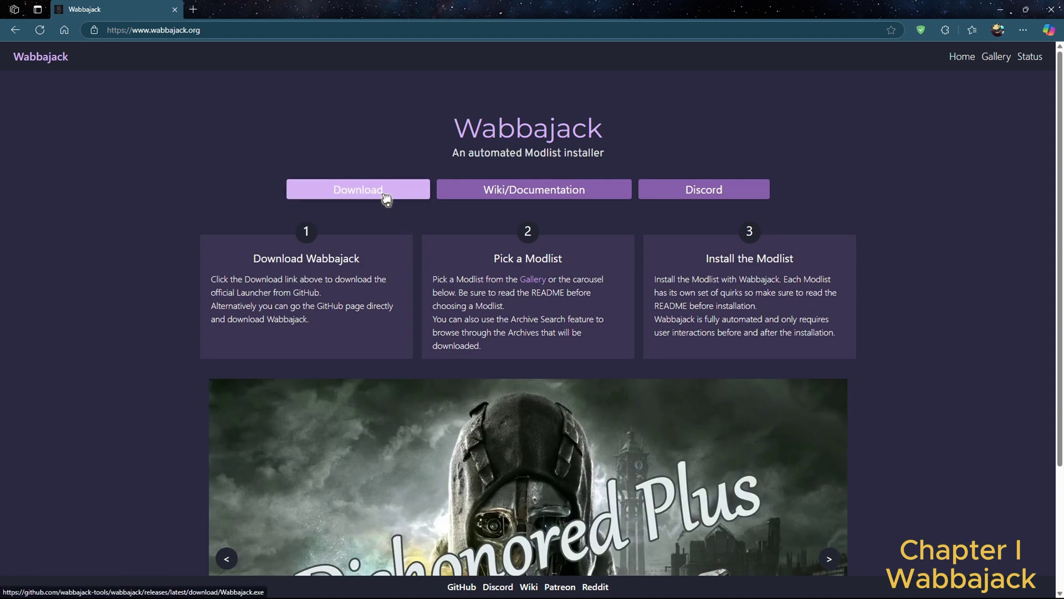
Download Wabbajack.exe from the Wabbajack website and move it from Downloads into the Documents folder on drive D.
left_click(386, 198)
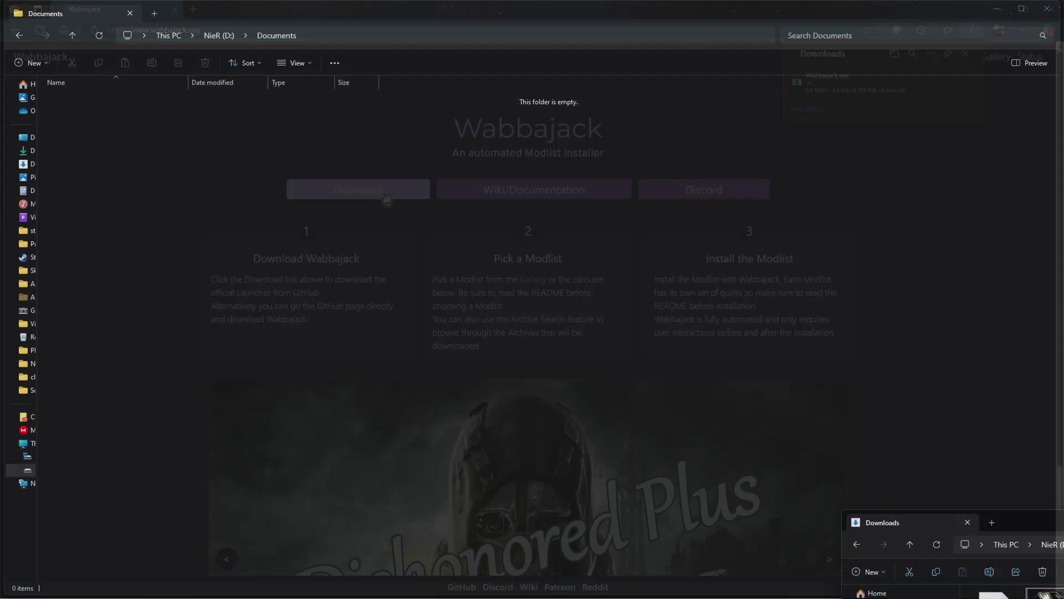
left_click_drag(787, 263, 252, 238)
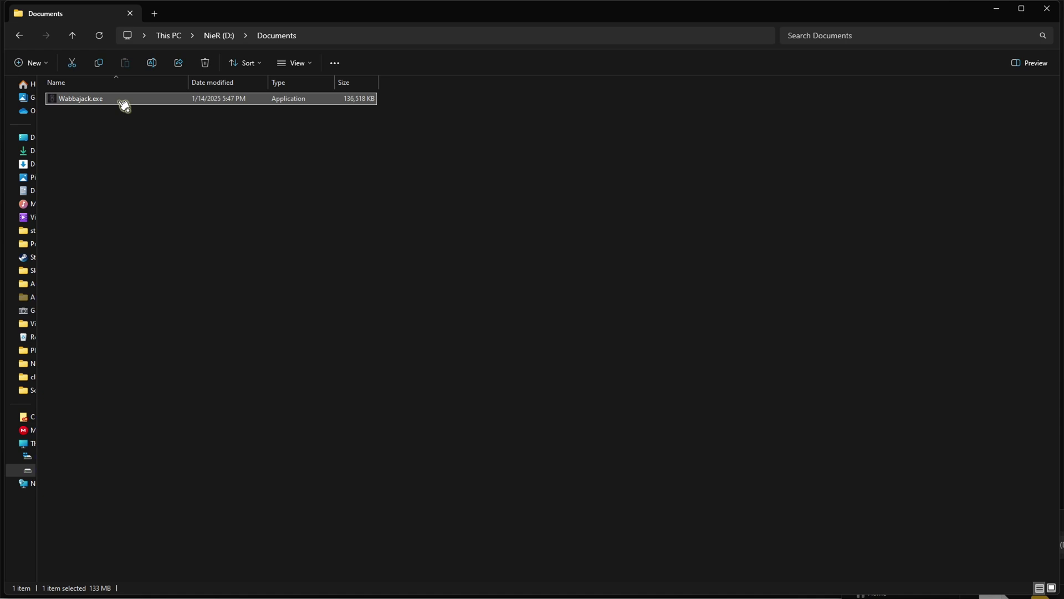
Create a folder named Wabbajack in Documents and move Wabbajack.exe into it.
right_click(360, 387)
mouse_move(244, 312)
left_click(392, 314)
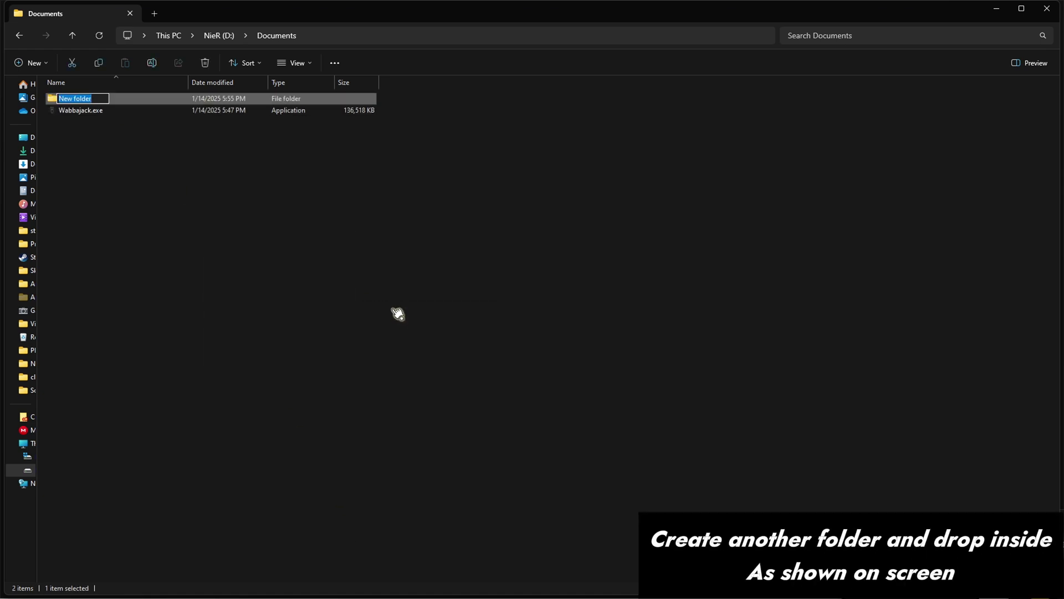
type("Wabbajack")
key("Return")
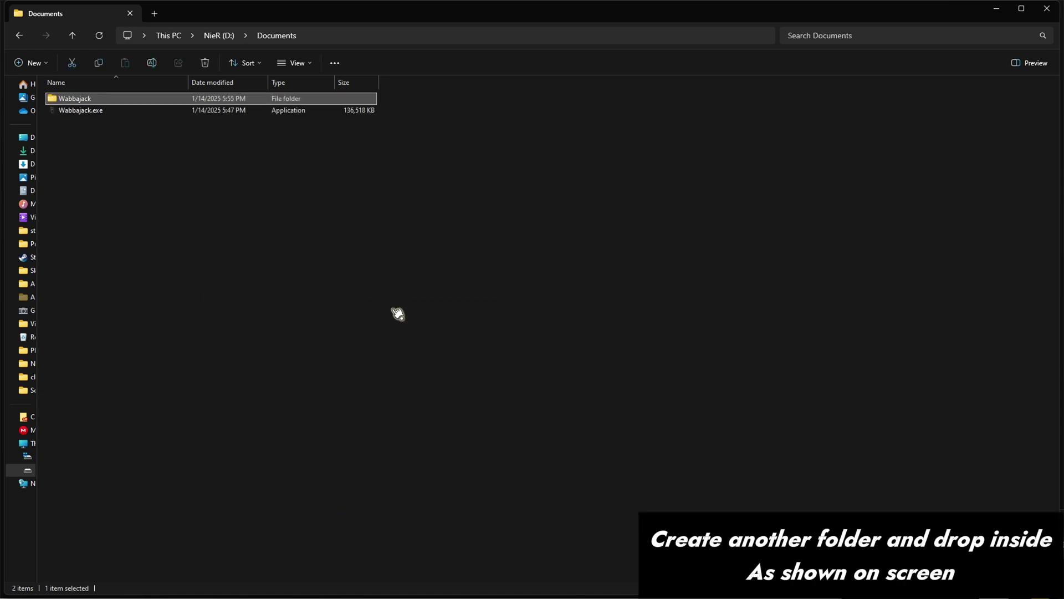
left_click_drag(81, 112, 140, 102)
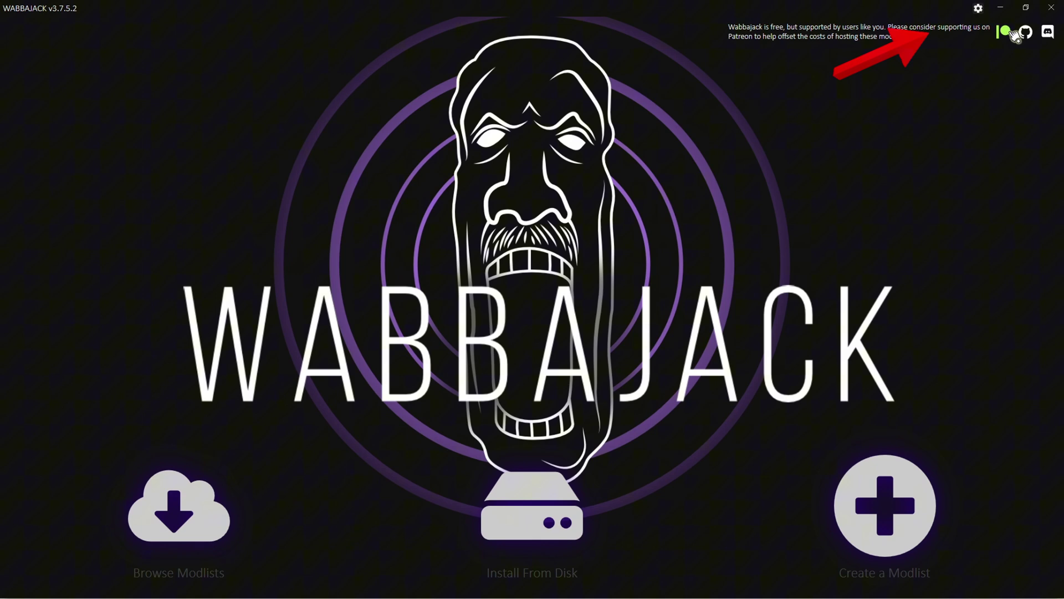
Open the settings with the Nexus Mods login, and look through the gallery of available modlists.
left_click(979, 9)
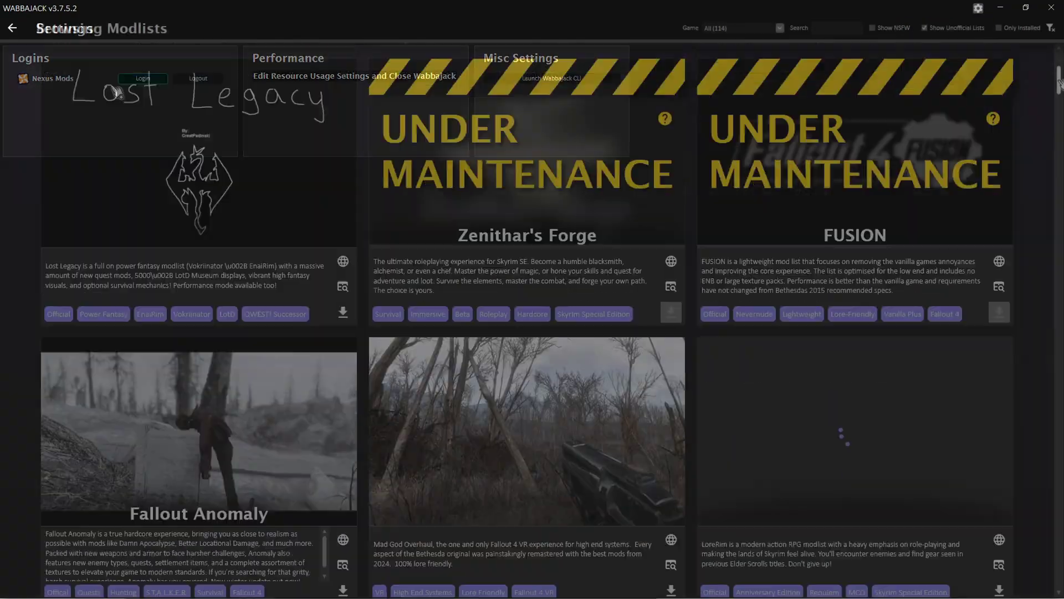
scroll(1057, 63, "up", 10)
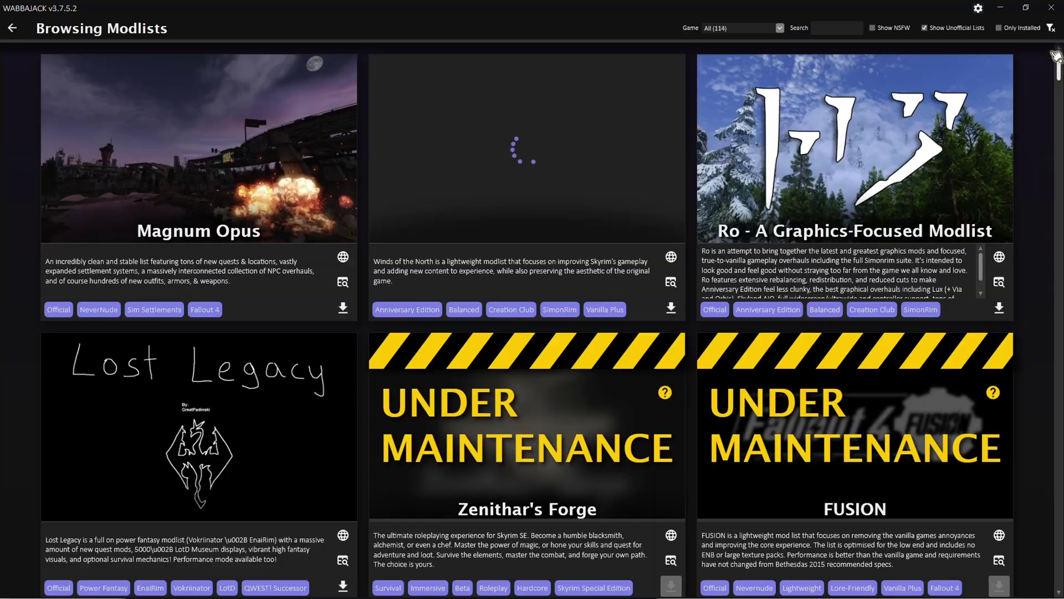
left_click_drag(1057, 56, 1058, 444)
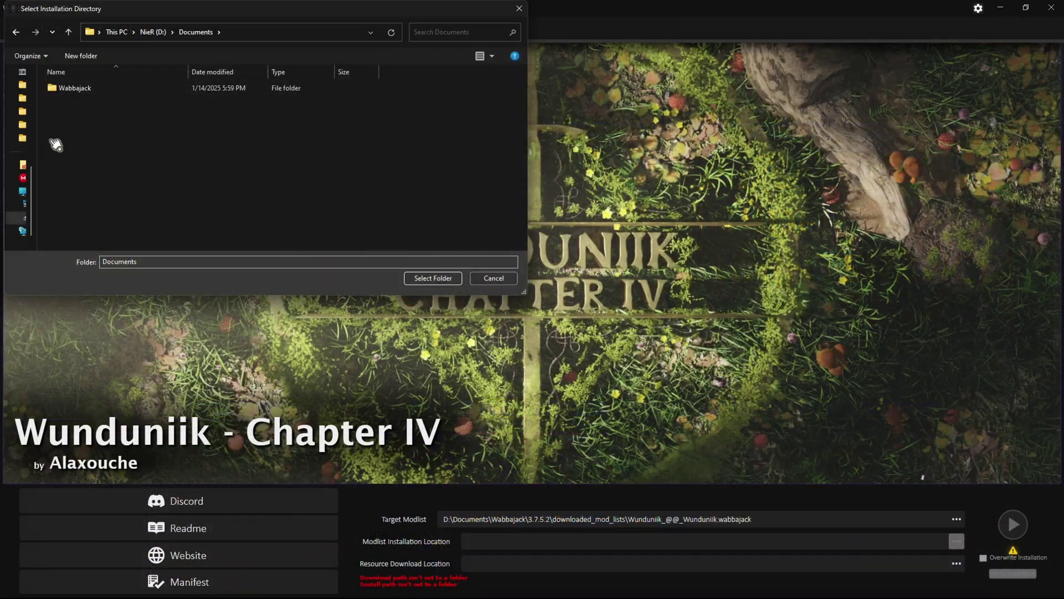
right_click(51, 139)
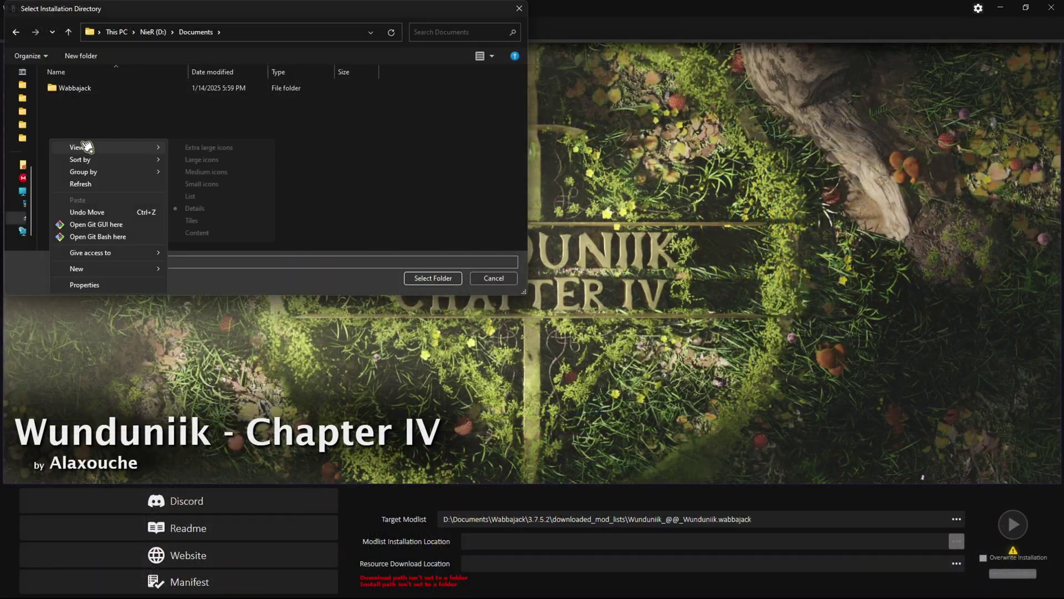
mouse_move(78, 147)
key("Escape")
key("Escape")
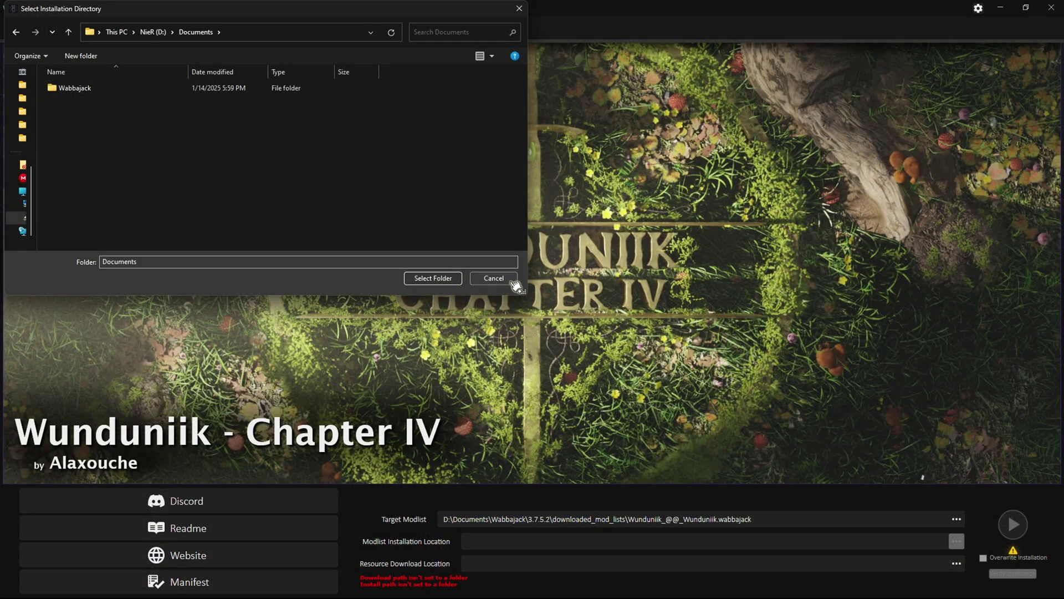
left_click(514, 282)
Create a folder named Wundu in Documents while choosing the modlist installation location.
left_click(957, 541)
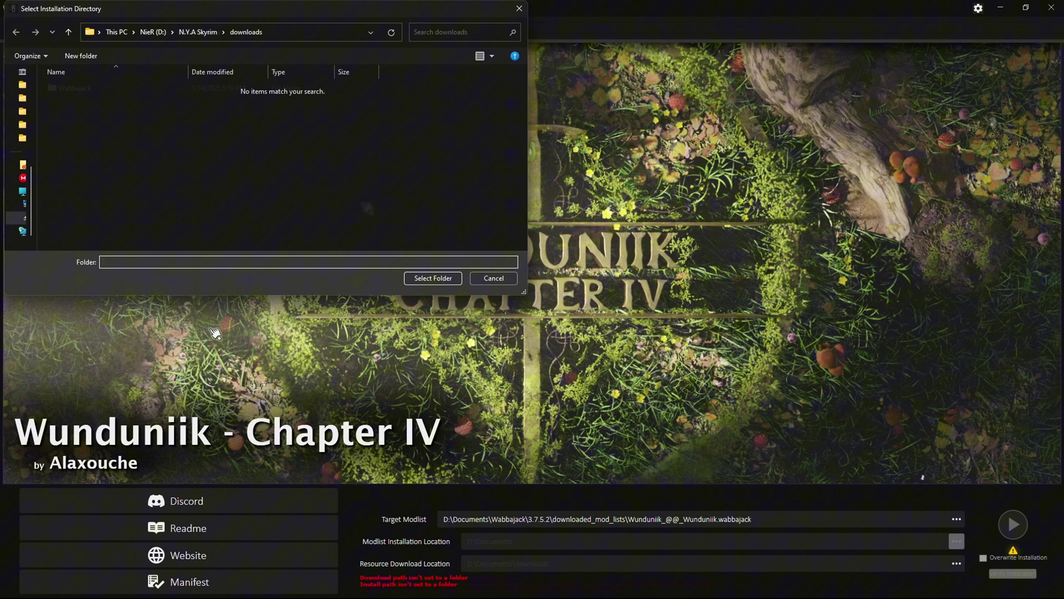
right_click(88, 118)
mouse_move(117, 261)
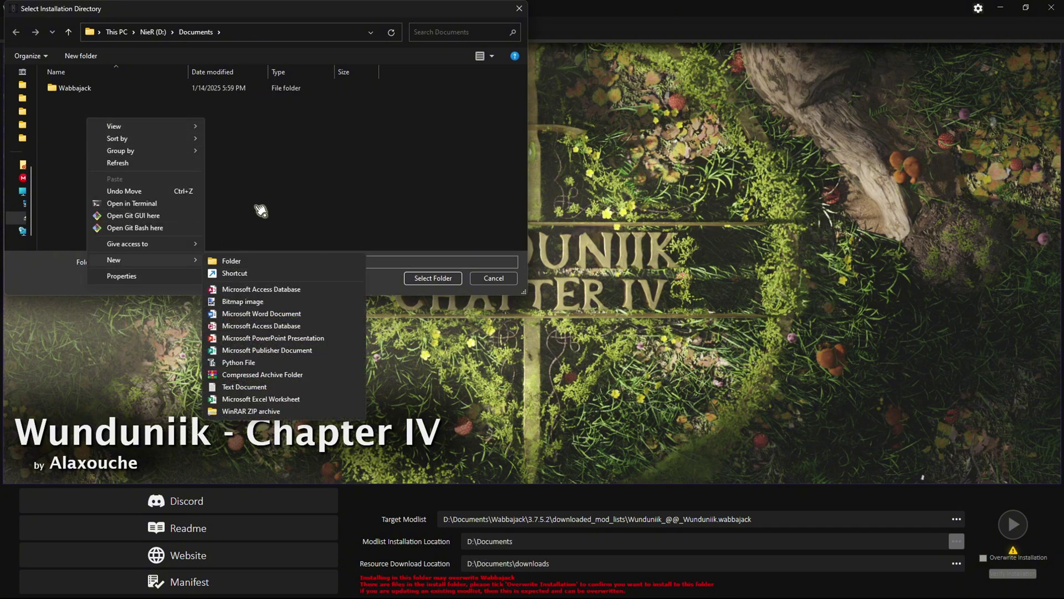
left_click(267, 260)
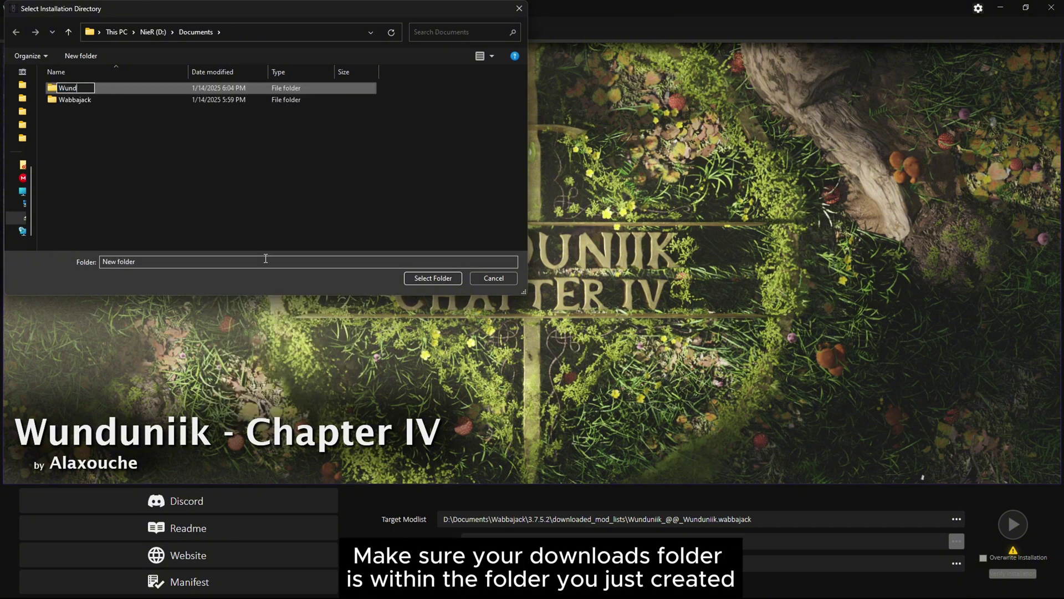
key("Return")
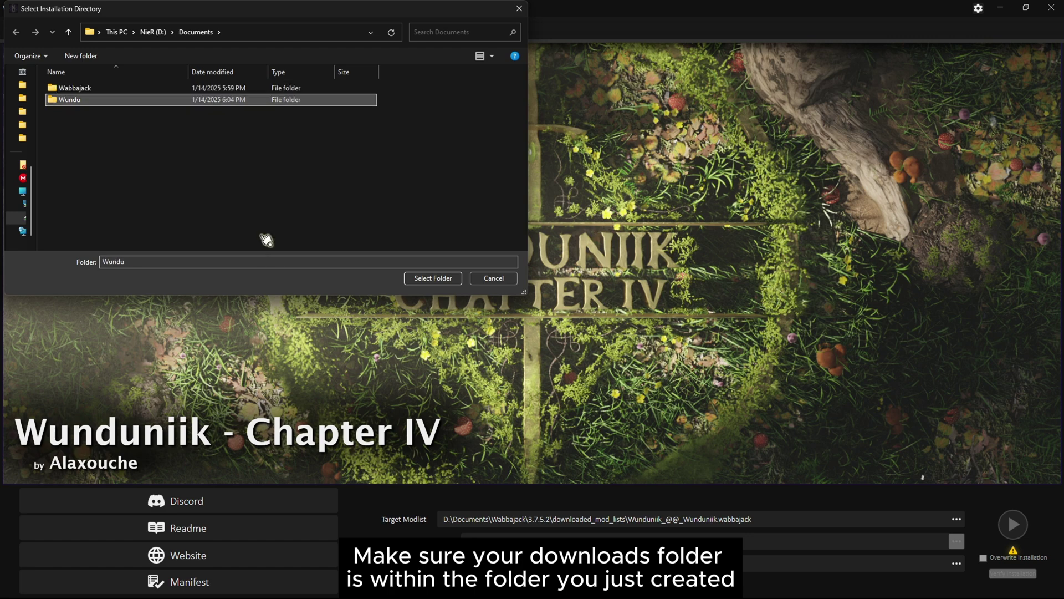
Check inside the new Wundu folder and select it in Documents as the modlist installation directory.
double_click(67, 101)
left_click(196, 32)
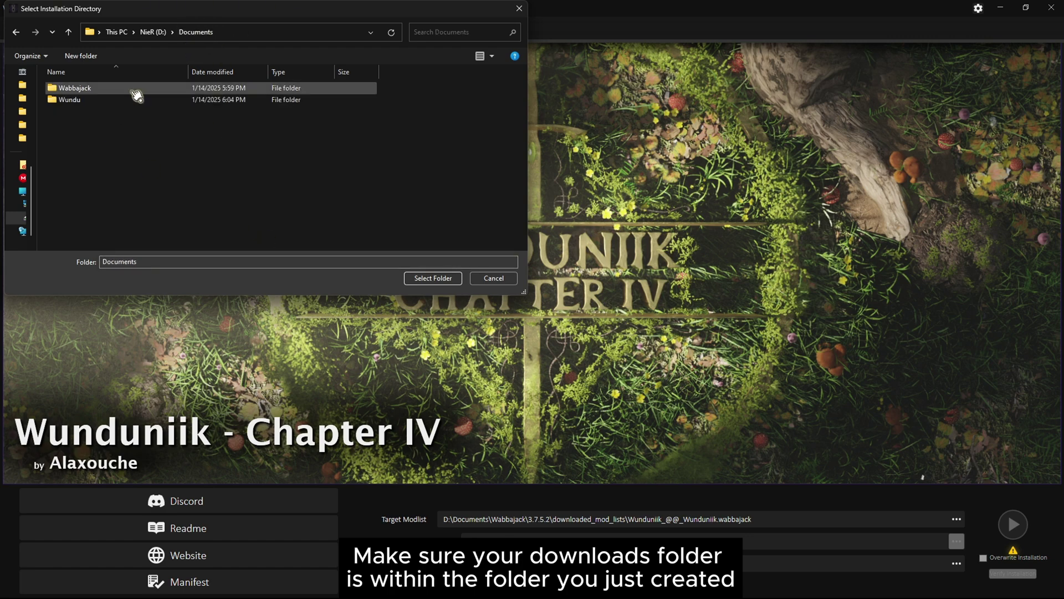
left_click(83, 102)
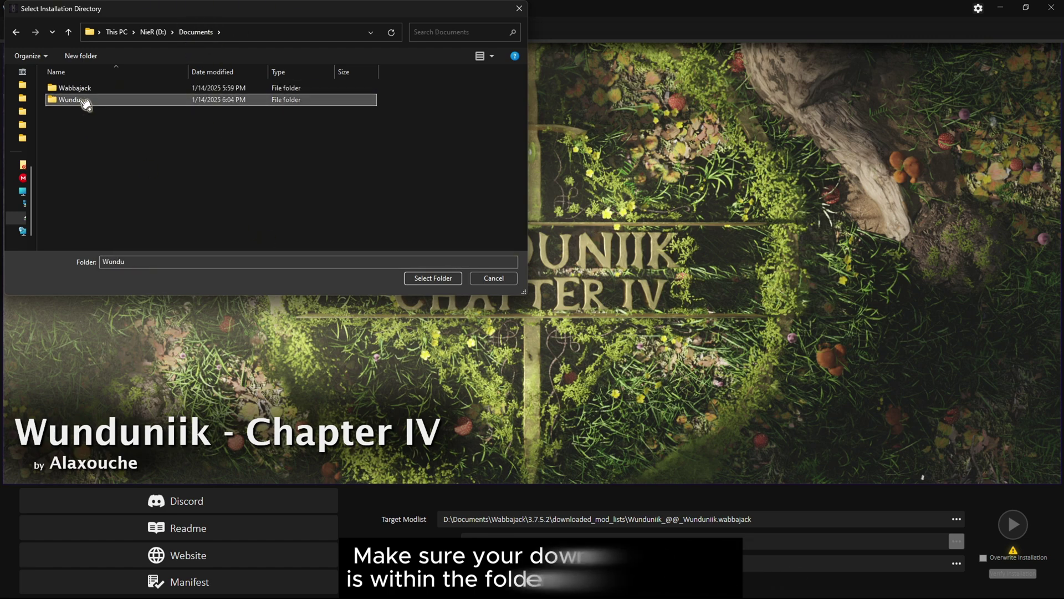
left_click(432, 279)
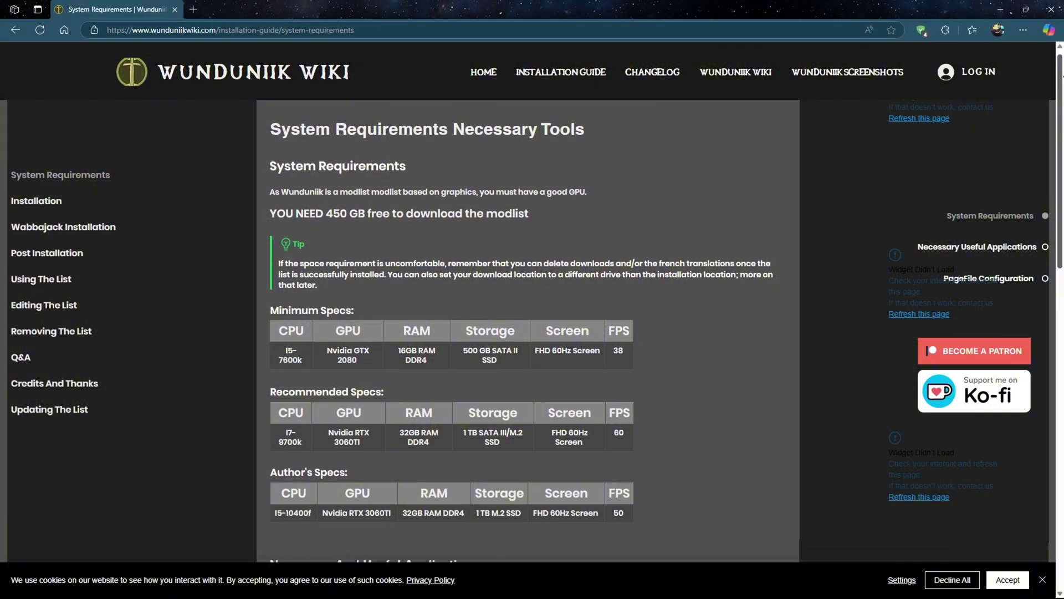
Read the Wunduniik wiki's system requirements, necessary applications and post-installation instructions.
scroll(527, 305, "down", 3)
scroll(527, 305, "down", 7)
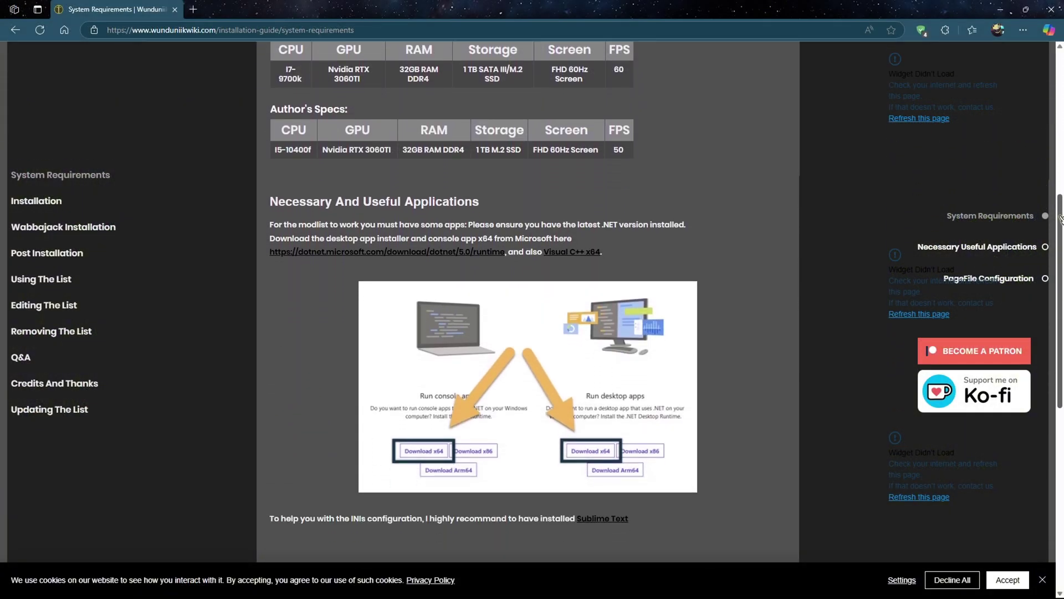
left_click_drag(1061, 254, 1061, 415)
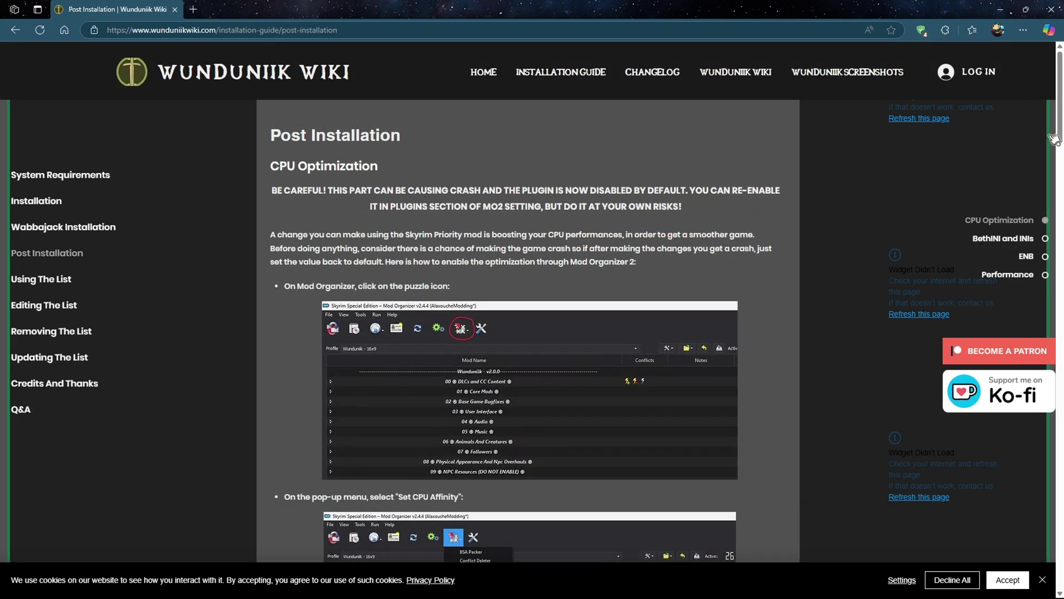
scroll(1061, 203, "down", 9)
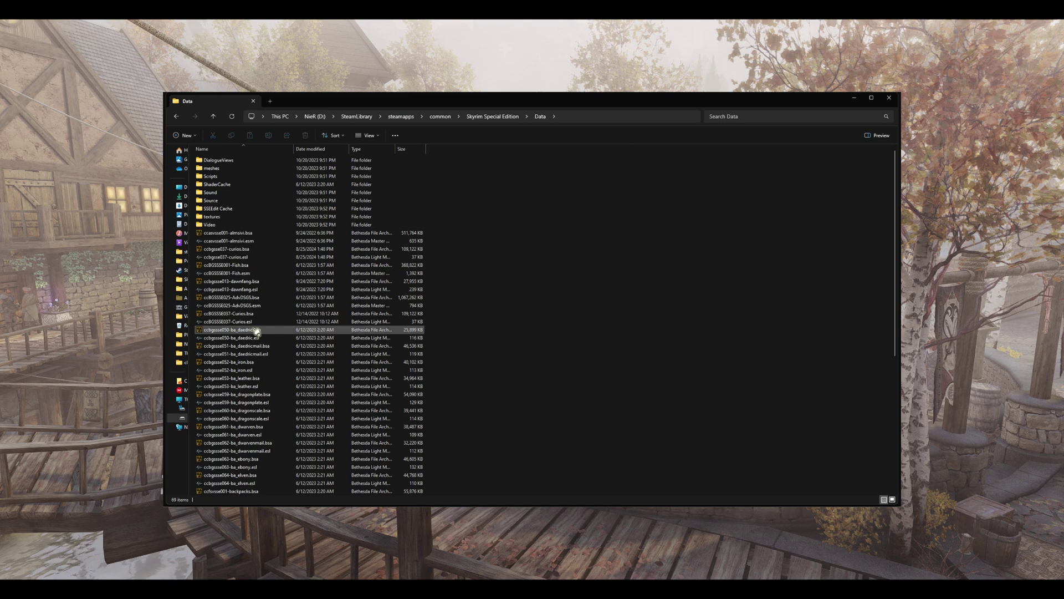
Copy the ccBGSSSE037-Curios.bsa and .esl files from Skyrim Special Edition's Data folder into Wundu's downloads folder.
left_click_drag(448, 323, 381, 311)
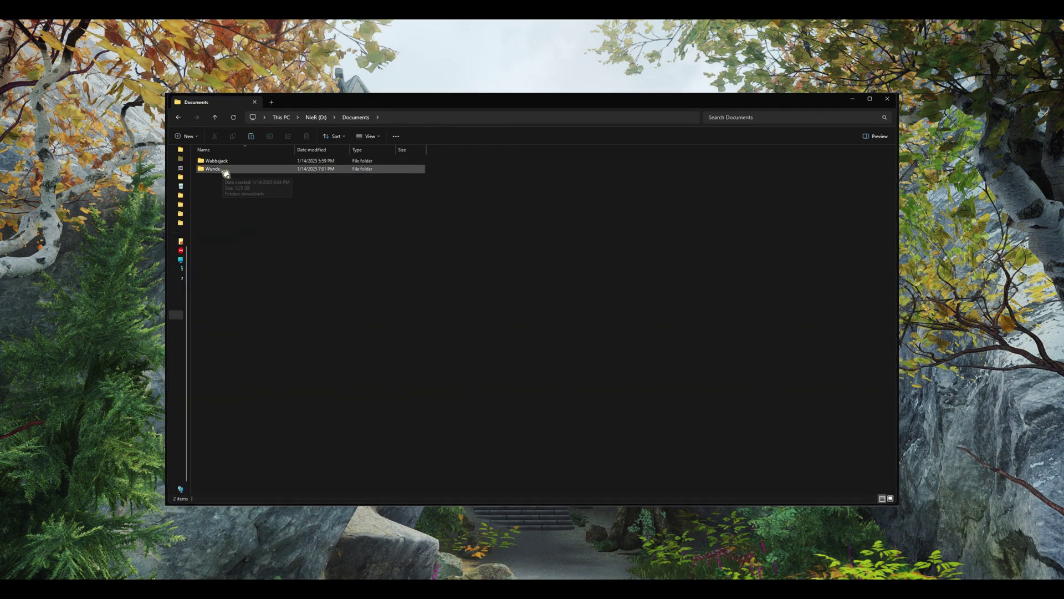
double_click(231, 161)
right_click(543, 247)
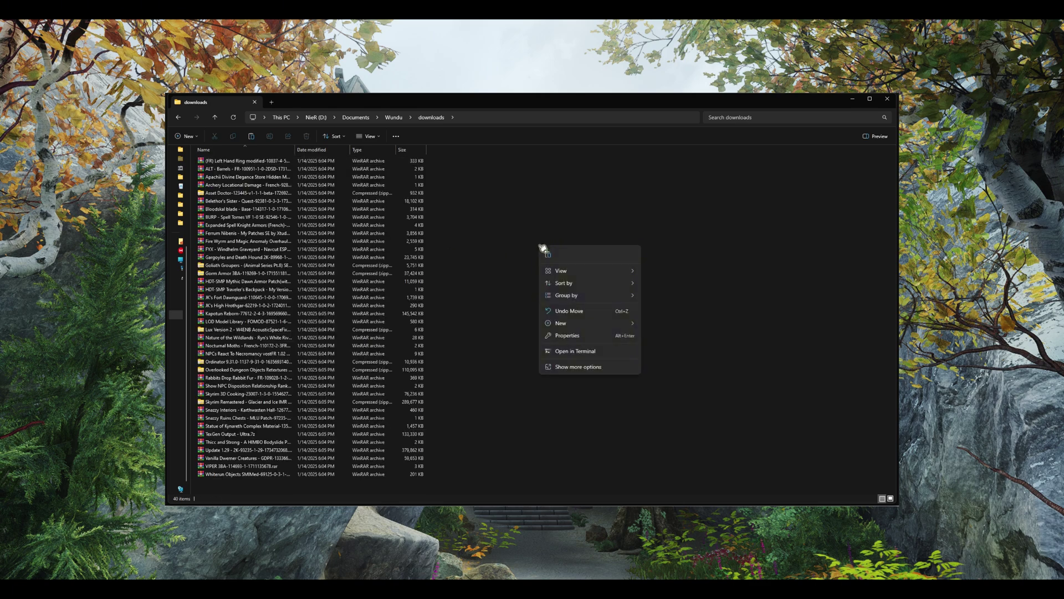
left_click(548, 255)
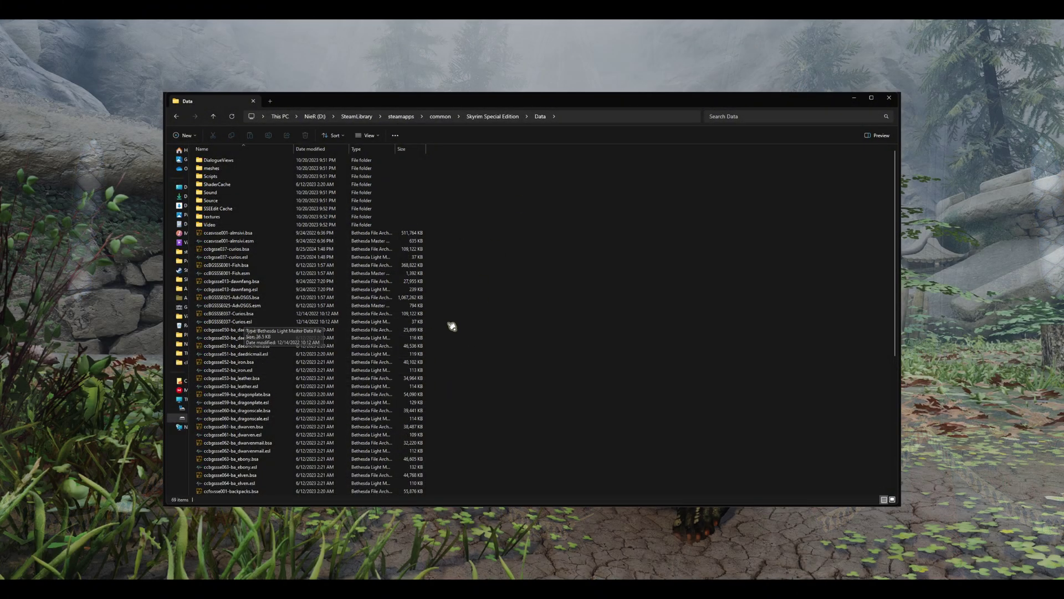
Repeat the copy of the two ccBGSSSE037-Curios files from the game's Data folder into Wundu's downloads folder.
left_click_drag(448, 323, 371, 310)
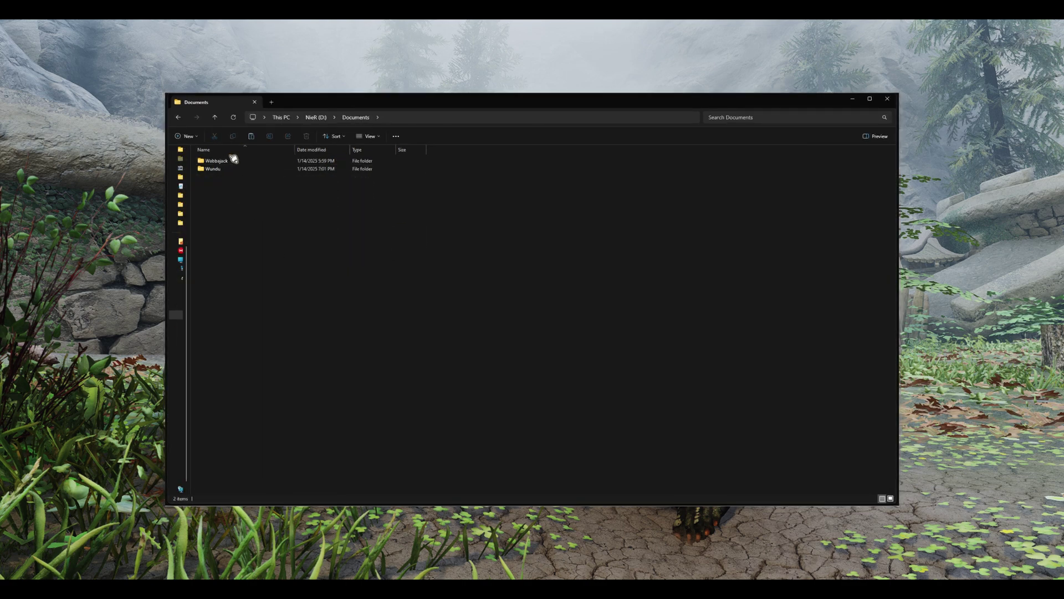
double_click(233, 160)
double_click(231, 162)
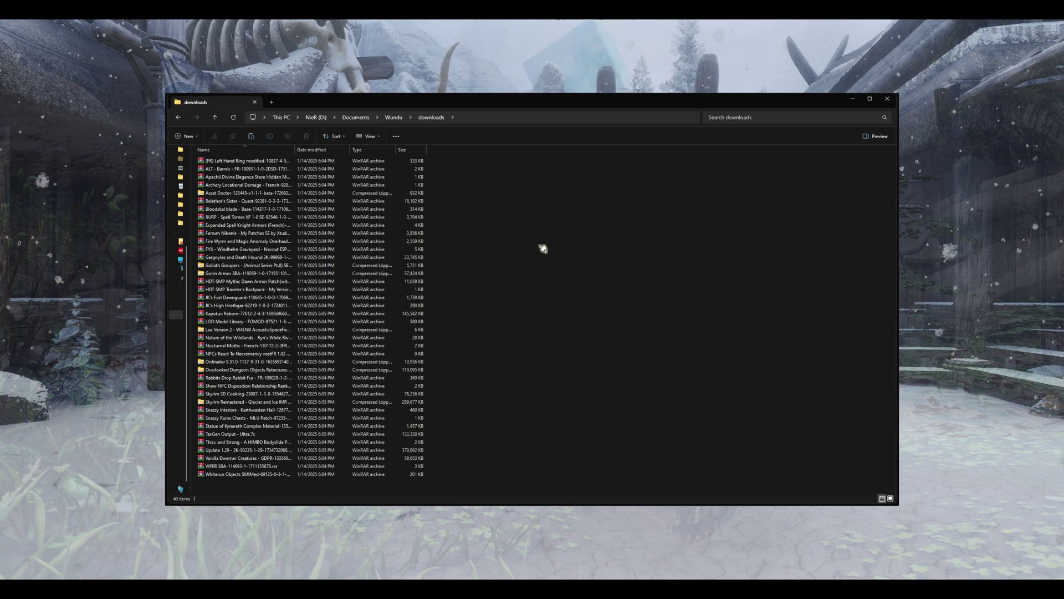
right_click(545, 247)
key("Escape")
key("ctrl+v")
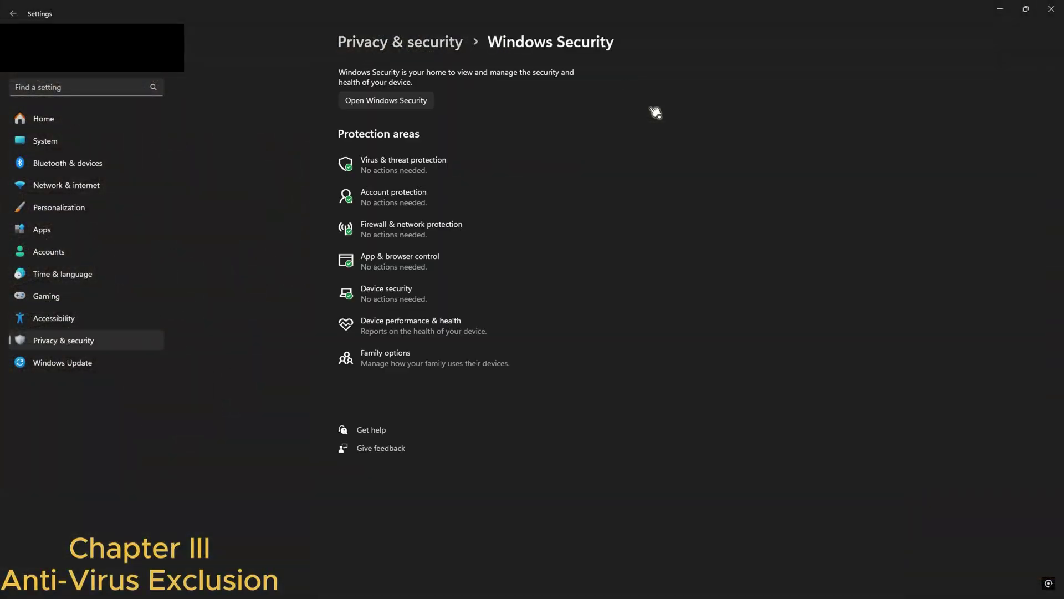
Open the Microsoft Defender exclusions list from the virus and threat protection settings in Windows Security.
left_click(388, 101)
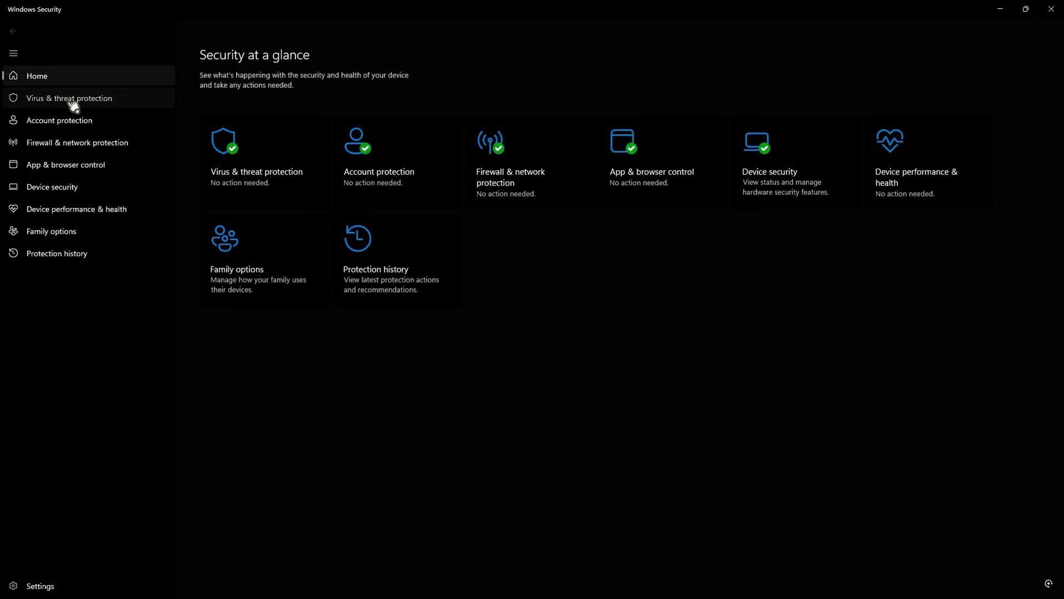
left_click(74, 102)
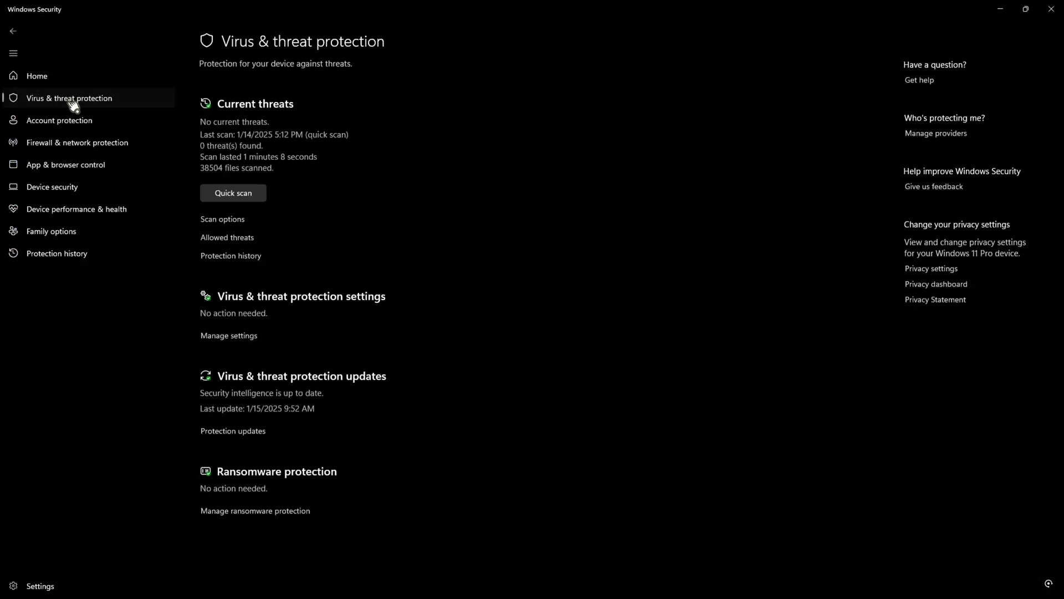
left_click(239, 341)
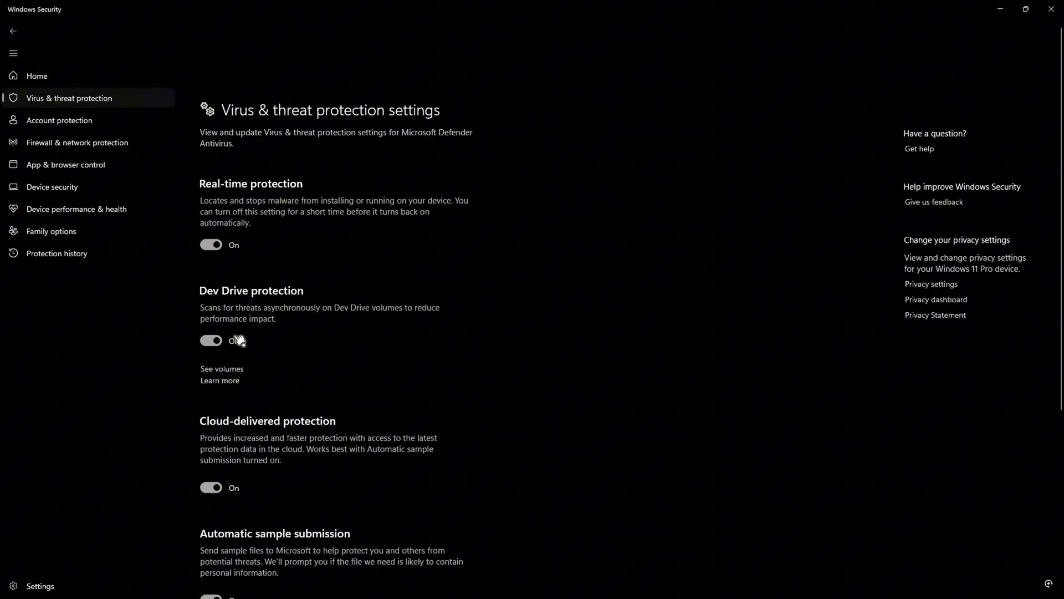
scroll(237, 339, "down", 5)
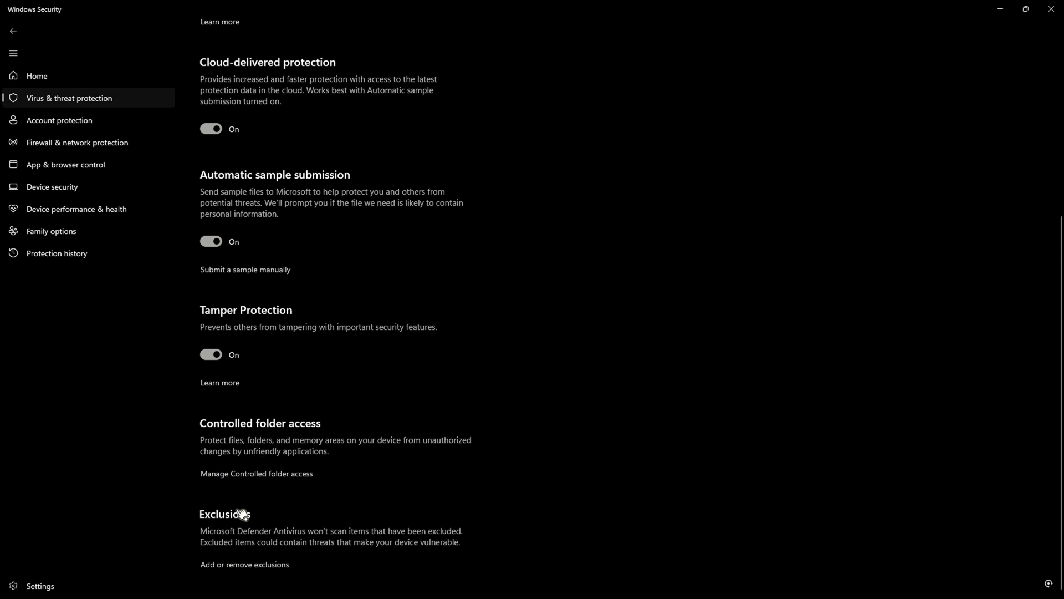
left_click(229, 565)
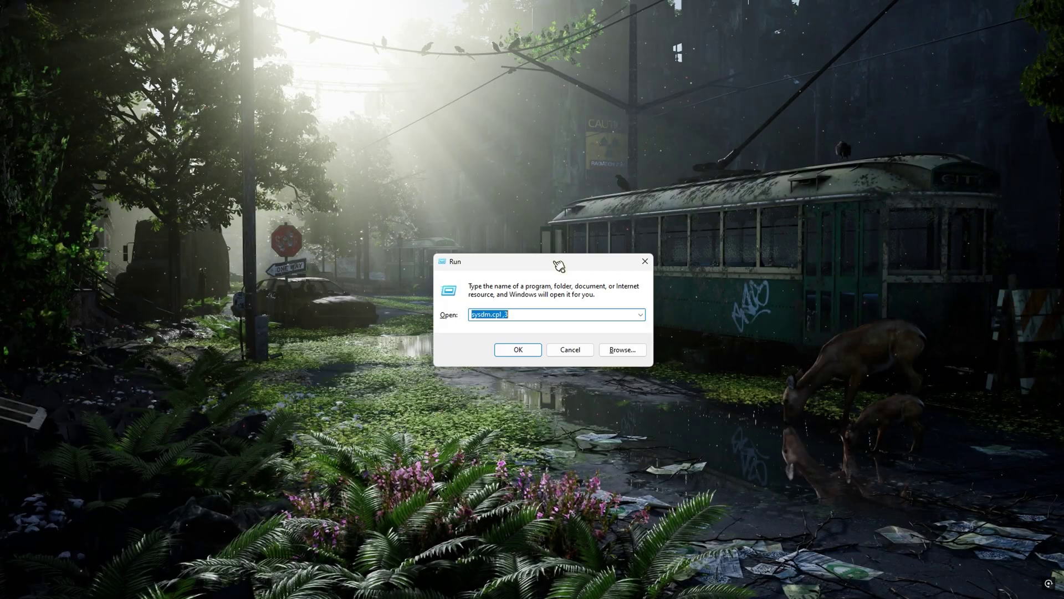
Open the Windows Virtual Memory settings with sysdm.cpl ,3 and view drive D's custom paging file size.
left_click(519, 350)
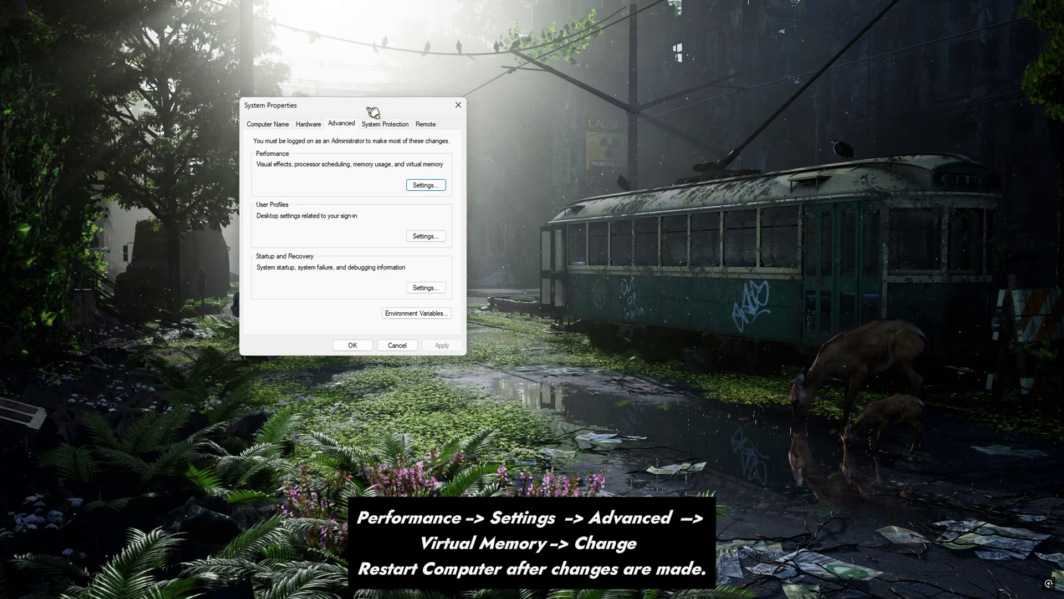
left_click_drag(372, 112, 549, 154)
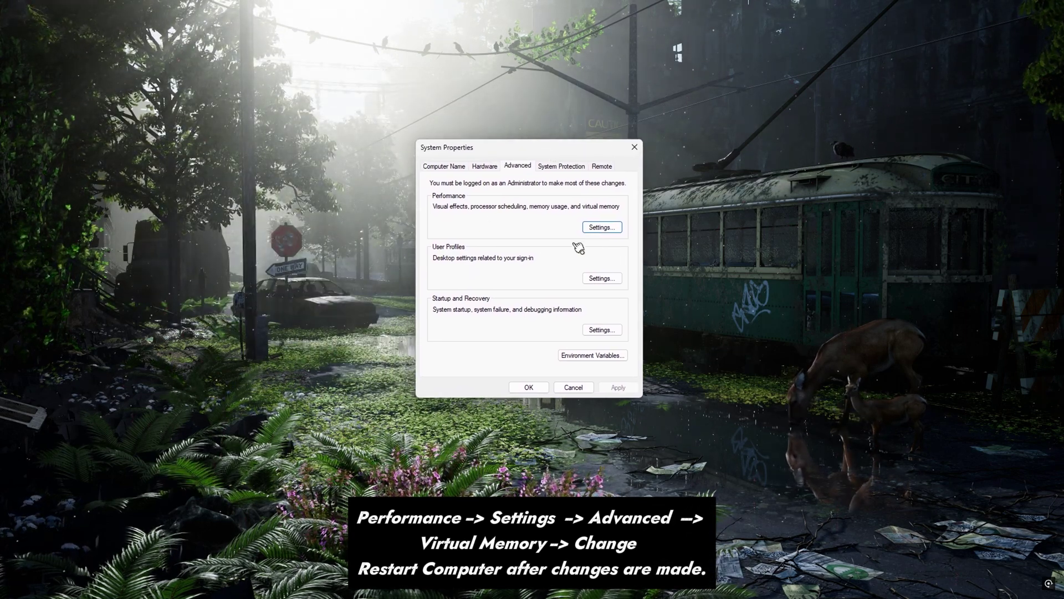
left_click(603, 228)
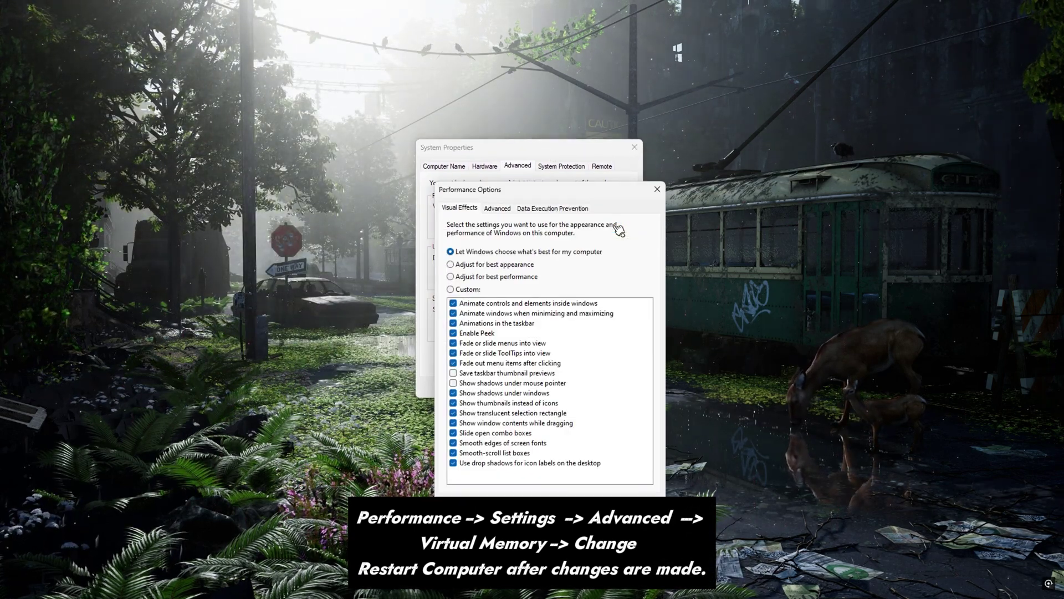
left_click(502, 210)
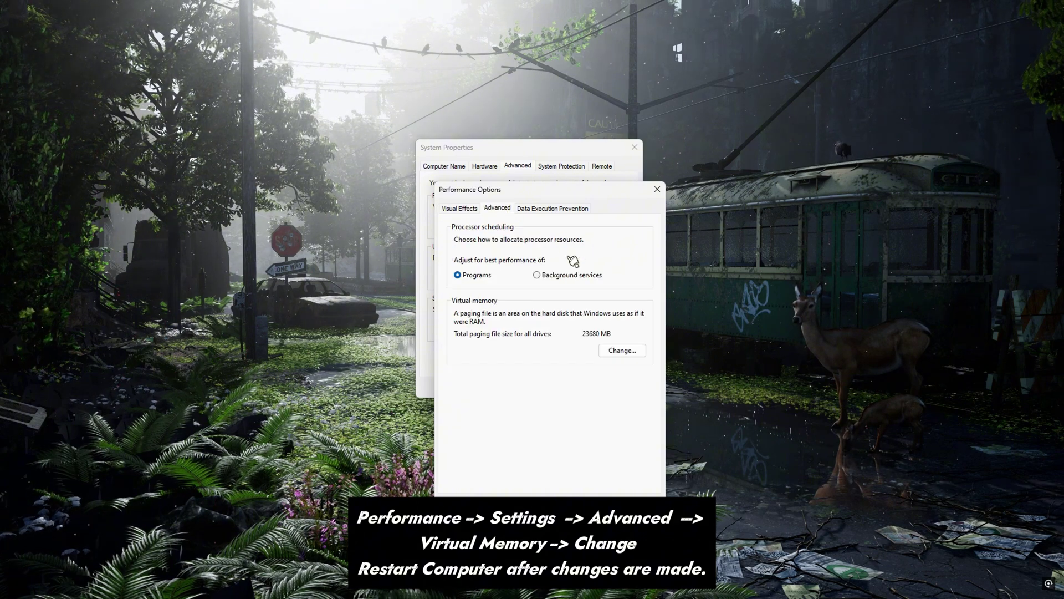
left_click(624, 352)
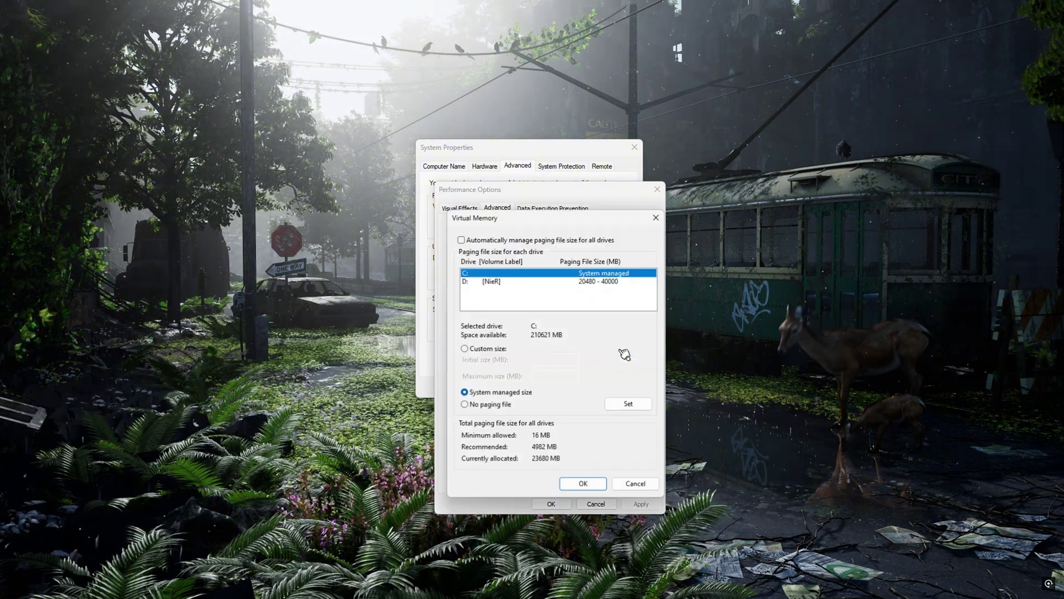
left_click(559, 283)
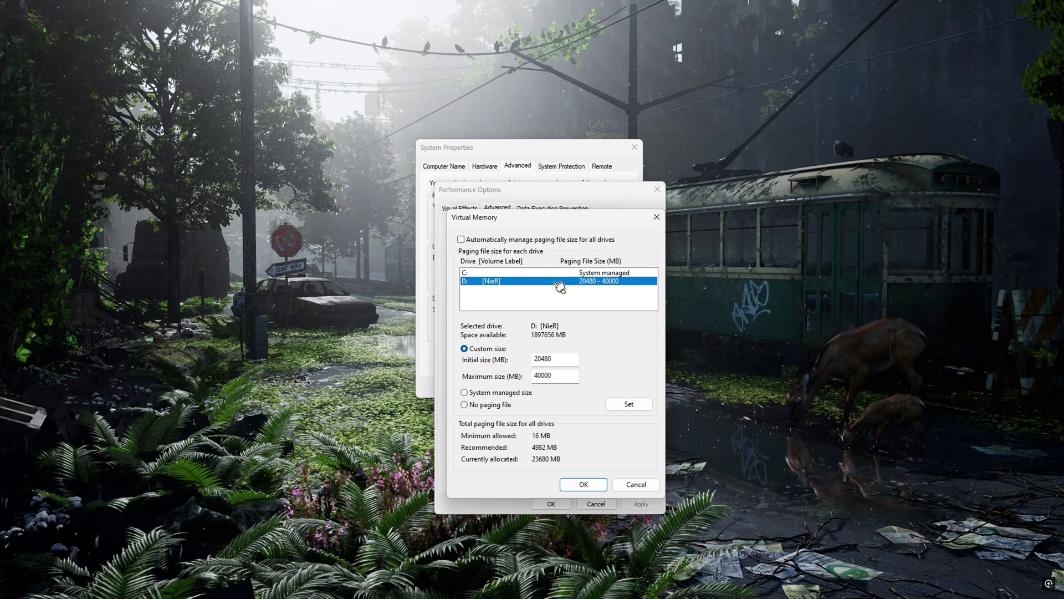
left_click_drag(562, 227, 544, 170)
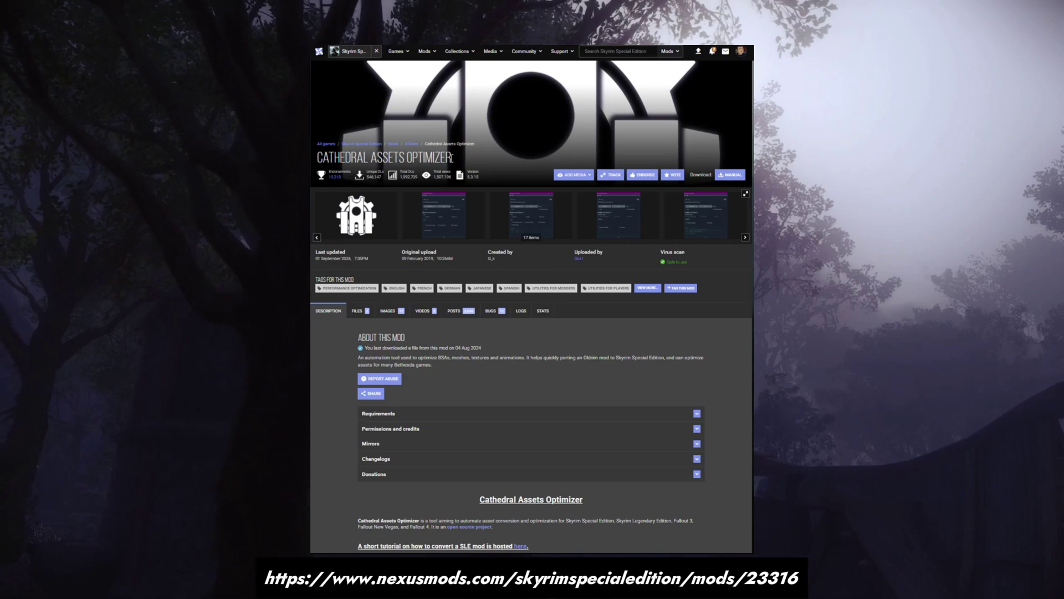
Show the Cathedral Assets Optimizer files on Nexus Mods and review the tool's mesh and texture options.
left_click(360, 311)
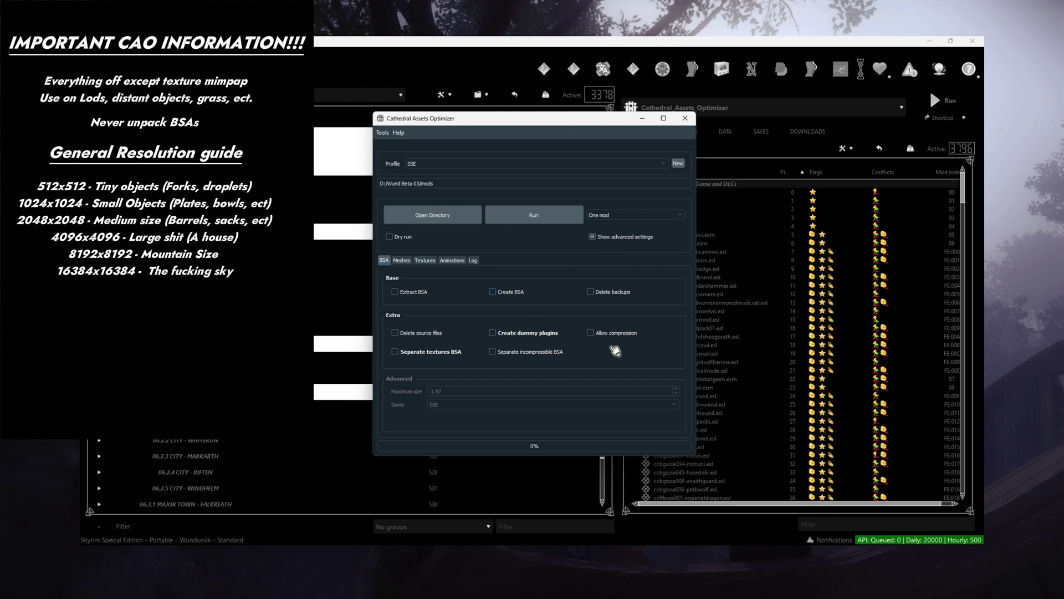
left_click(401, 261)
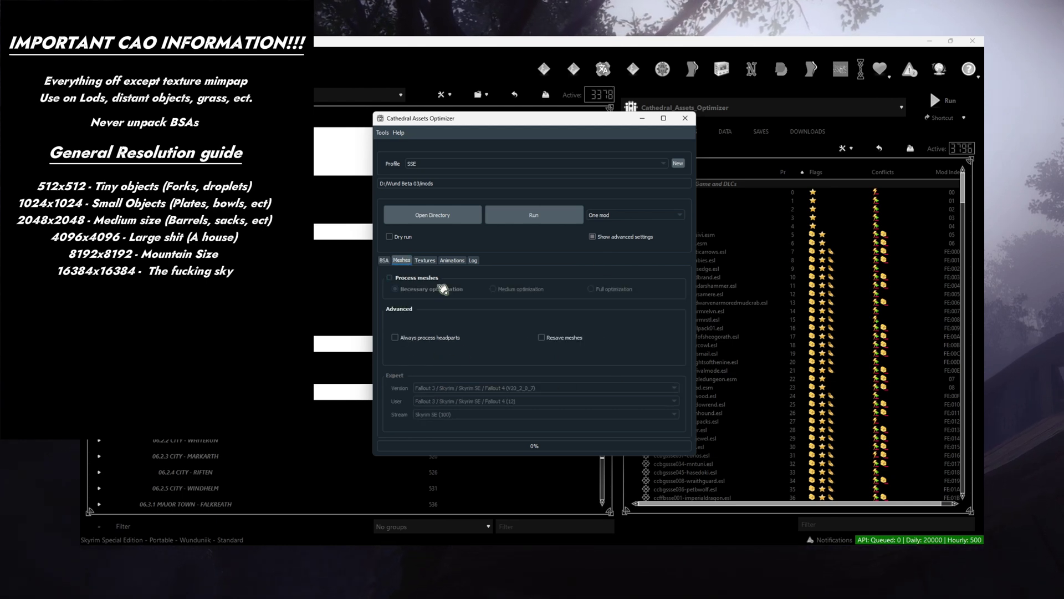
left_click(426, 260)
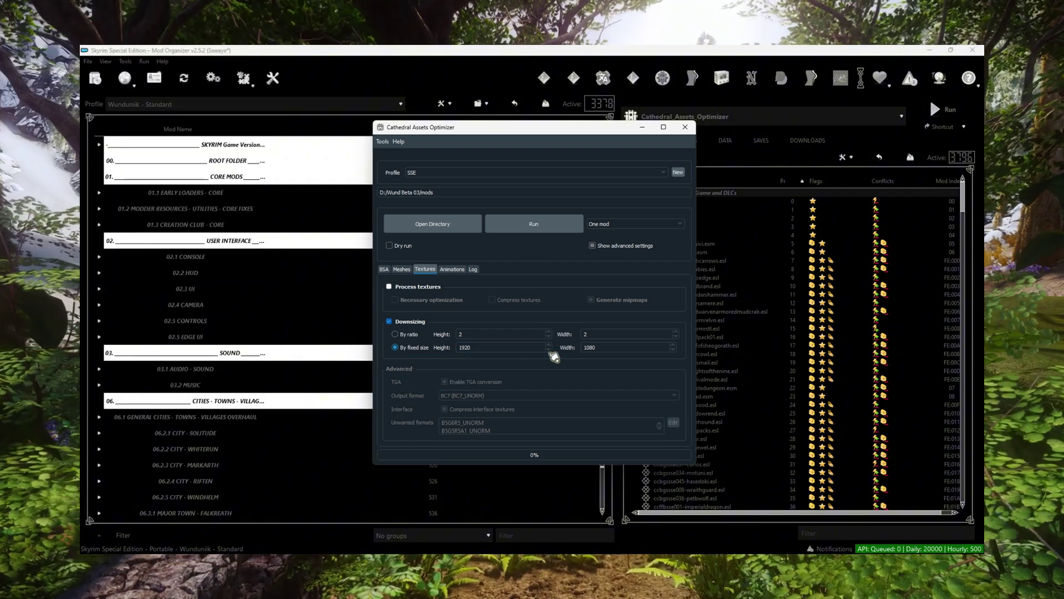
Load the Veydosebrom Regions - Cathedral 3D Grass Library Tundra Setup mod folder in Cathedral Assets Optimizer and run the texture downsizing.
left_click(430, 221)
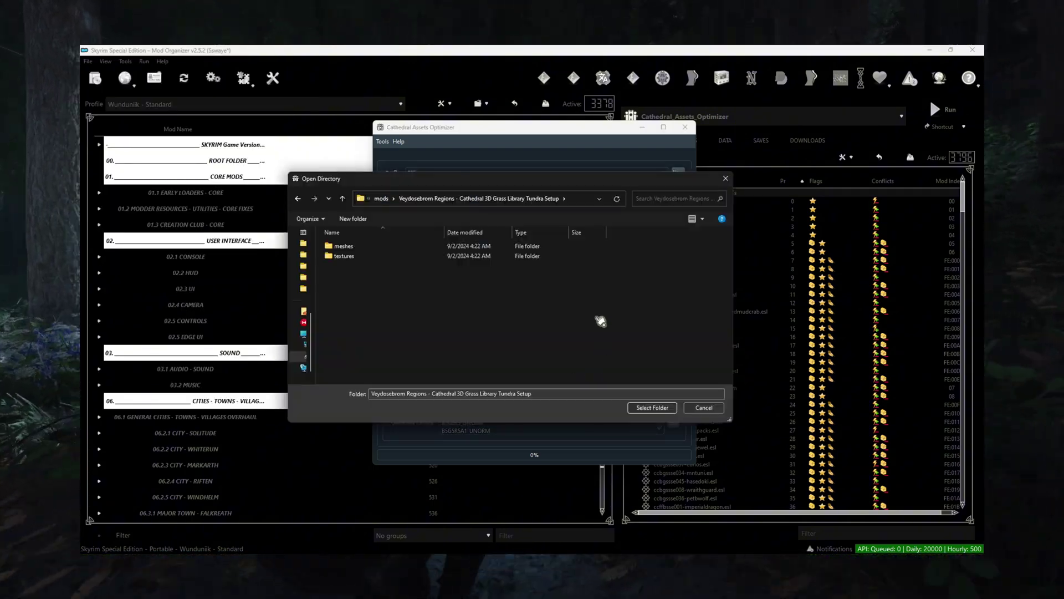
left_click(653, 408)
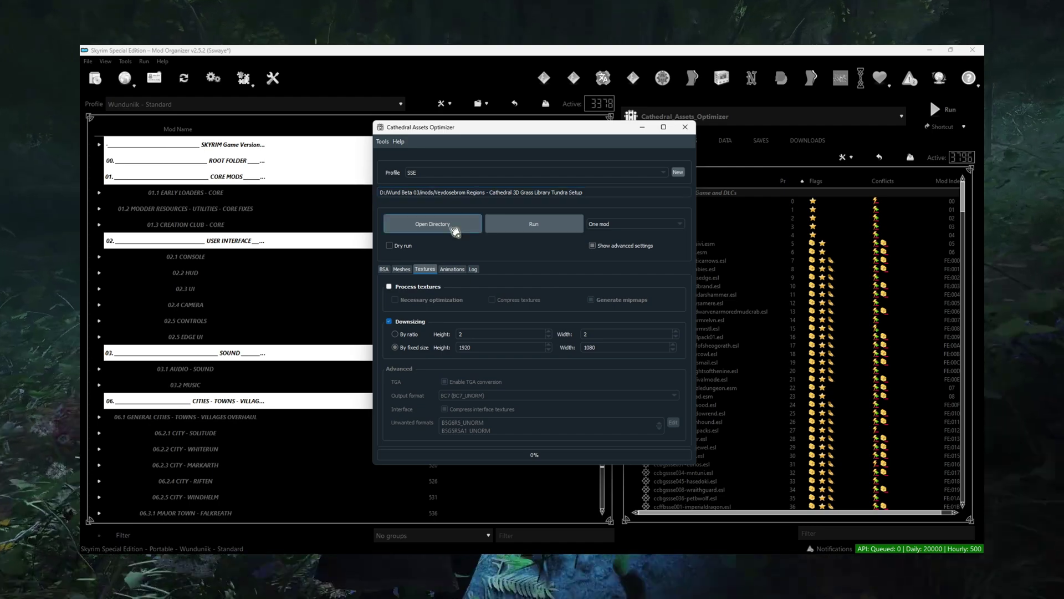
left_click(535, 225)
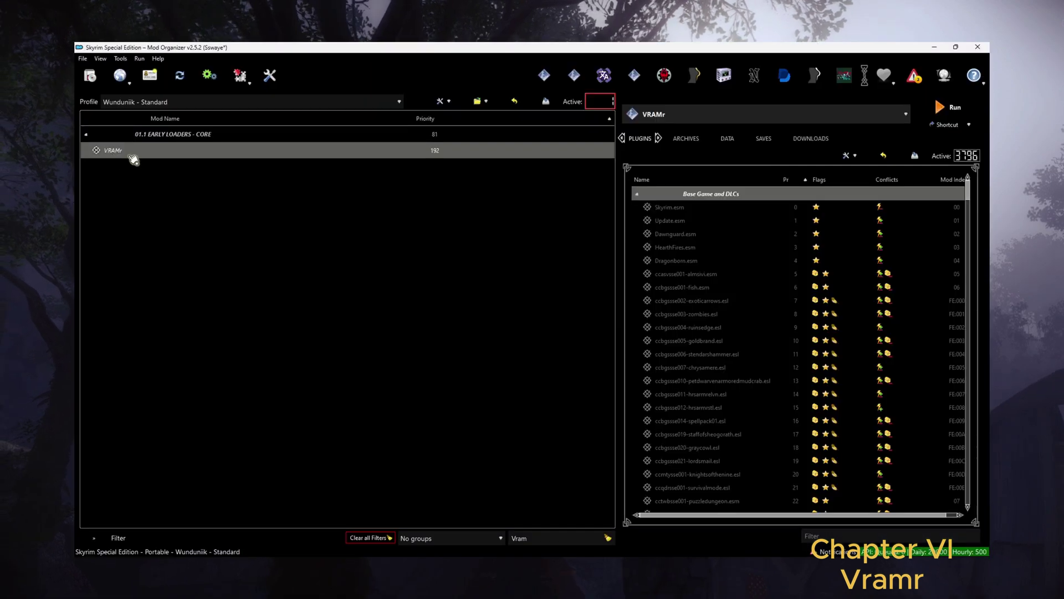
Run VRAMr from Mod Organizer with the Quality preset and Layered Extract, using the Wunduniik - Standard profile folder.
left_click(709, 114)
left_click(640, 142)
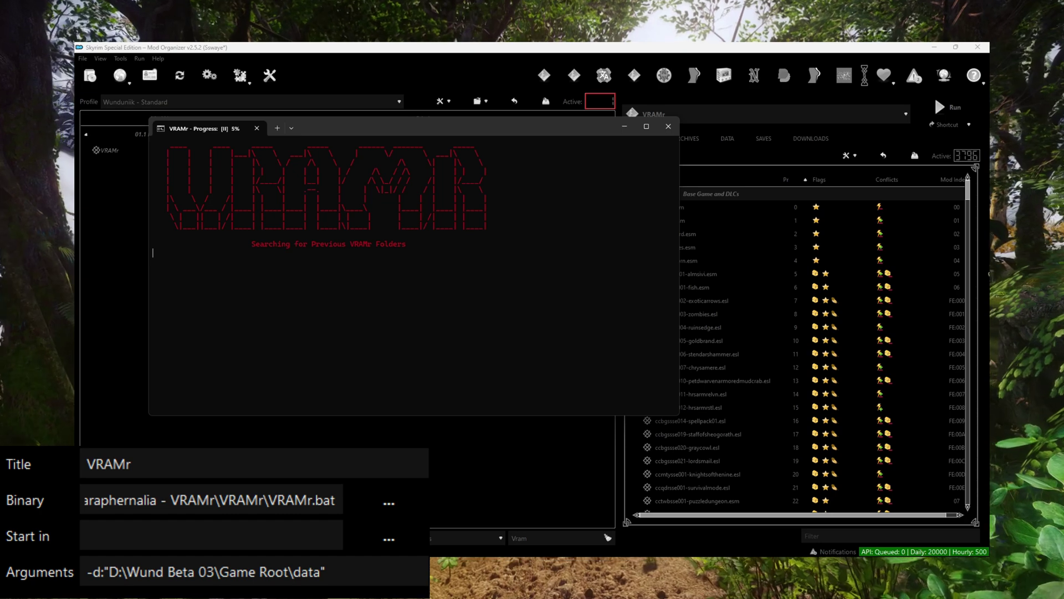
key("n")
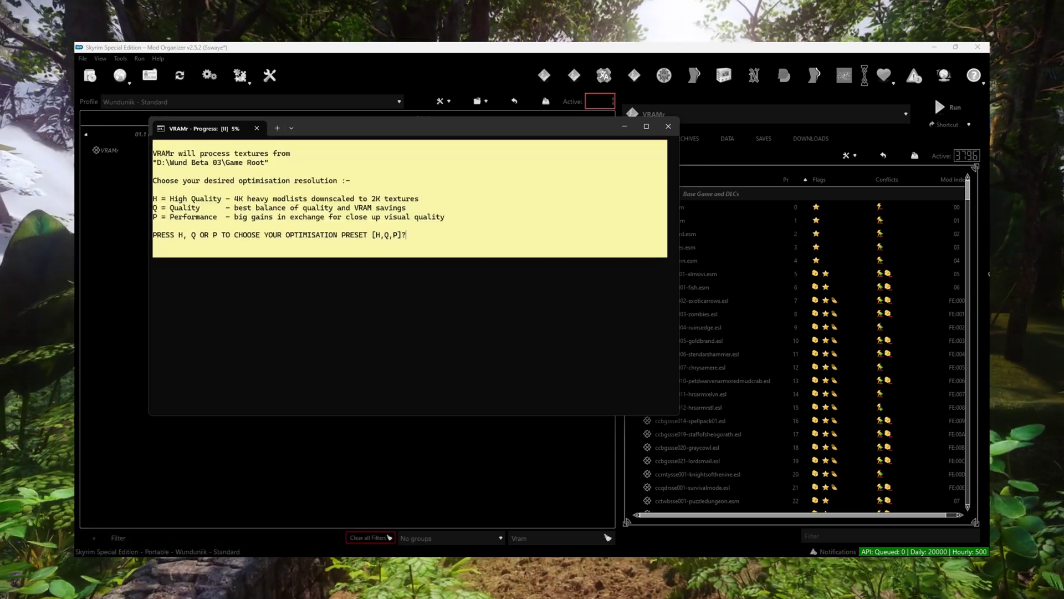
key("q")
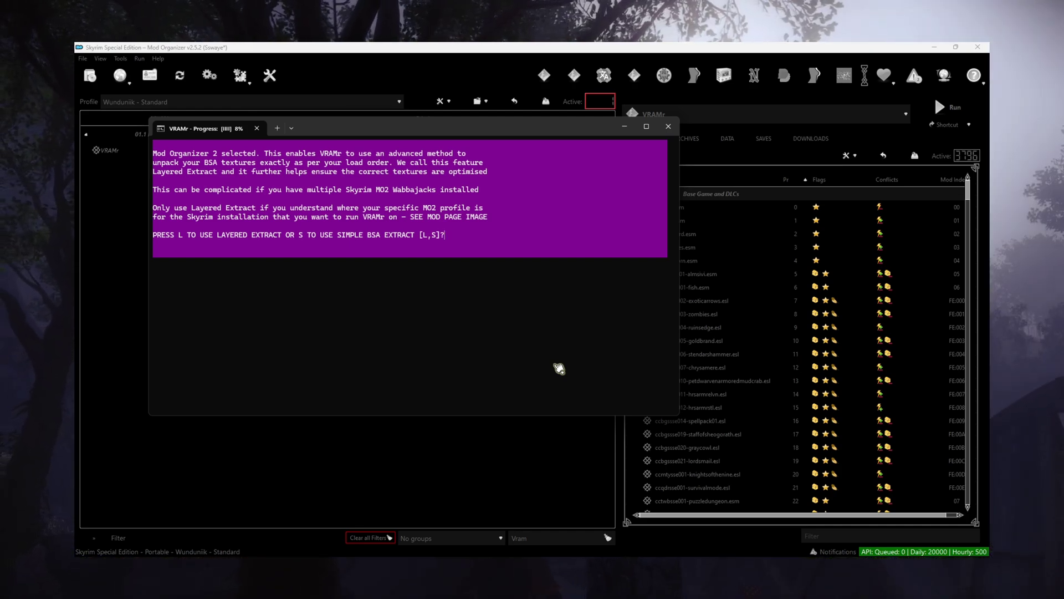
key("l")
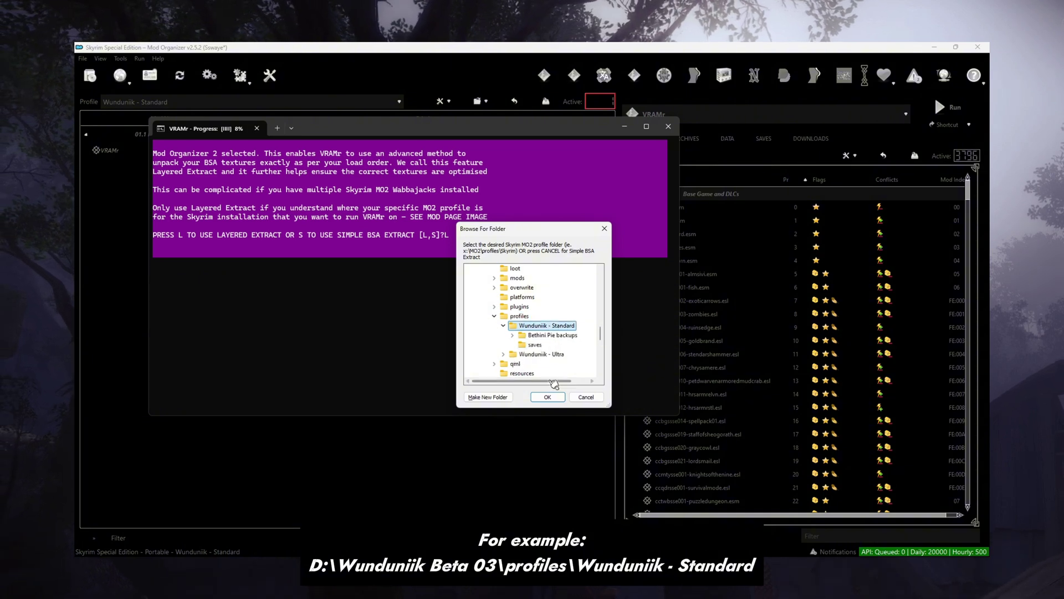
left_click(548, 397)
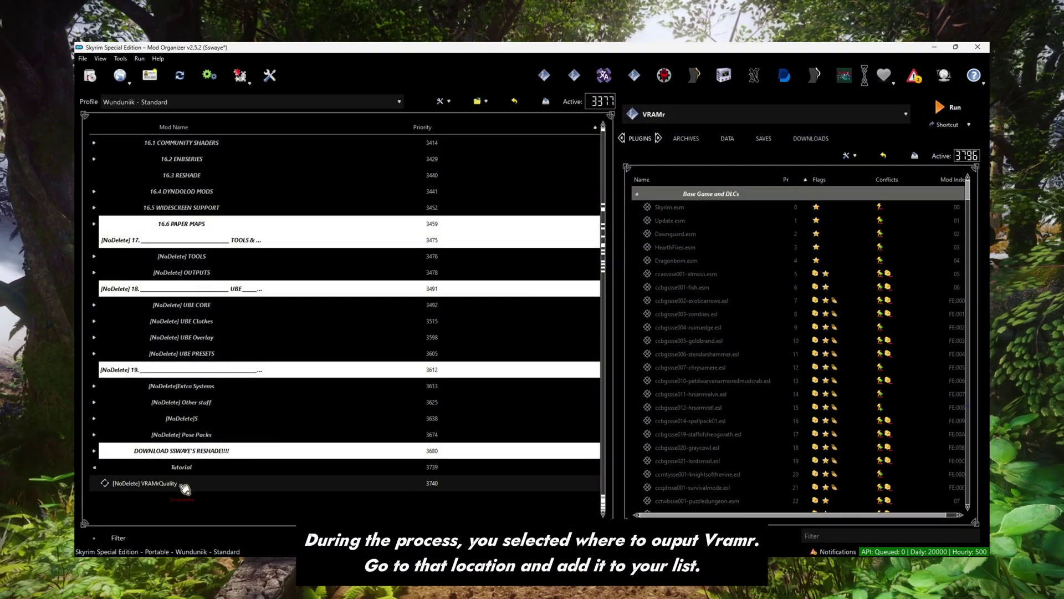
Inspect the textures folder of the [NoDelete] VRAMrQuality mod in File Explorer and enable the mod in the Mod Organizer list.
right_click(185, 486)
left_click(239, 464)
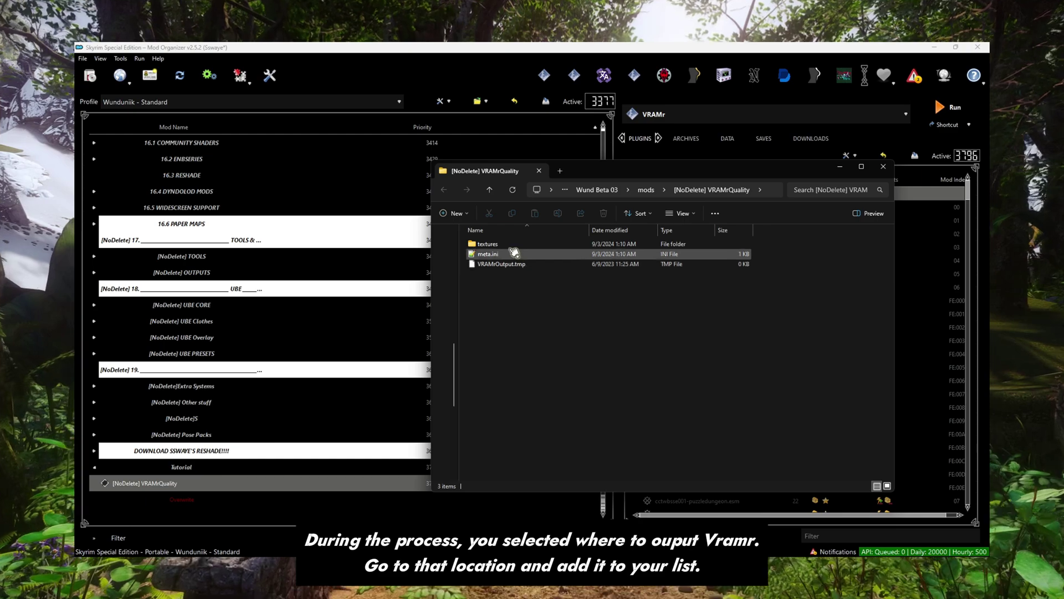
double_click(508, 245)
left_click_drag(891, 316, 881, 481)
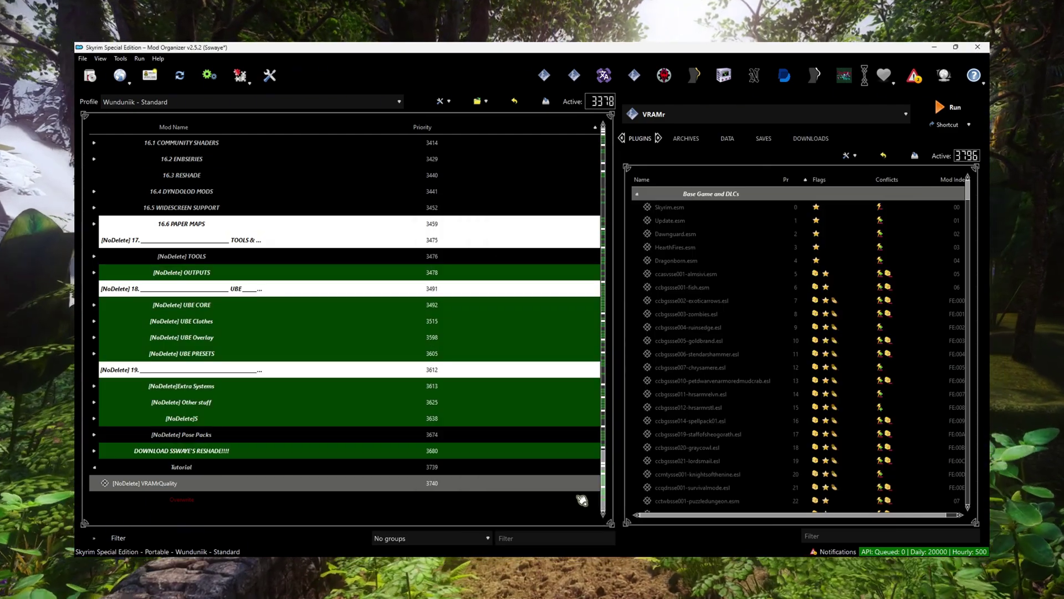
scroll(583, 482, "up", 10)
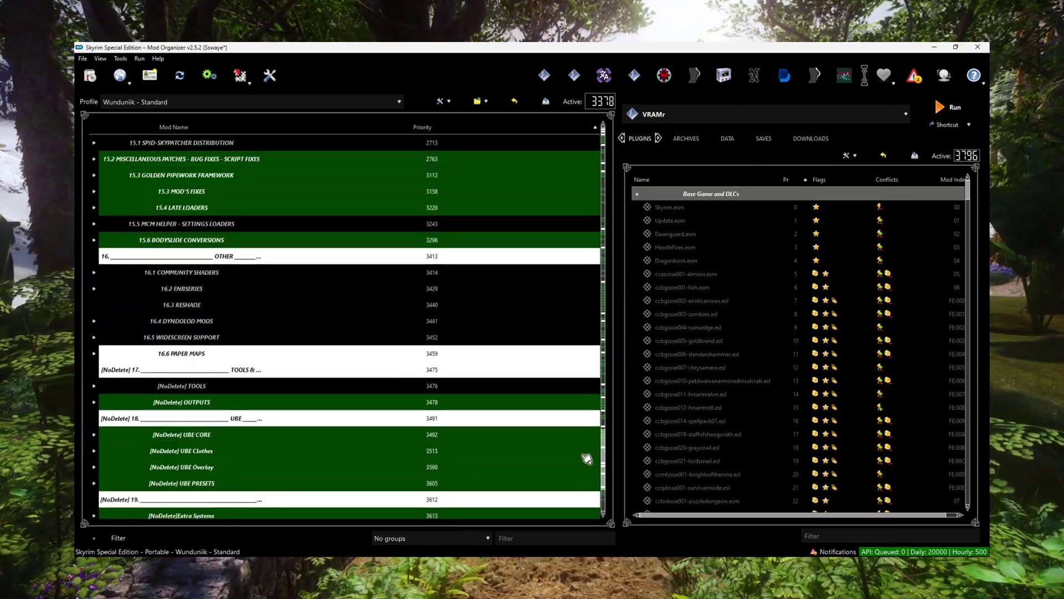